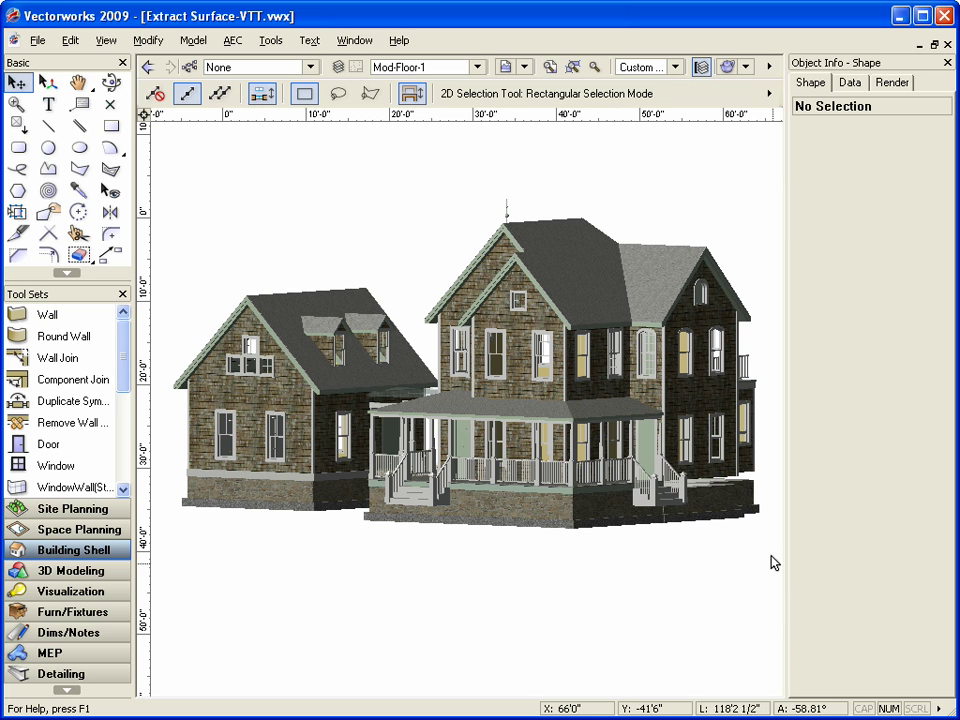
Switch to the saved Interior View and extract the interior face of the wall containing the door and two windows as a surface.
{"action": "left_click", "coordinate": [525, 68]}
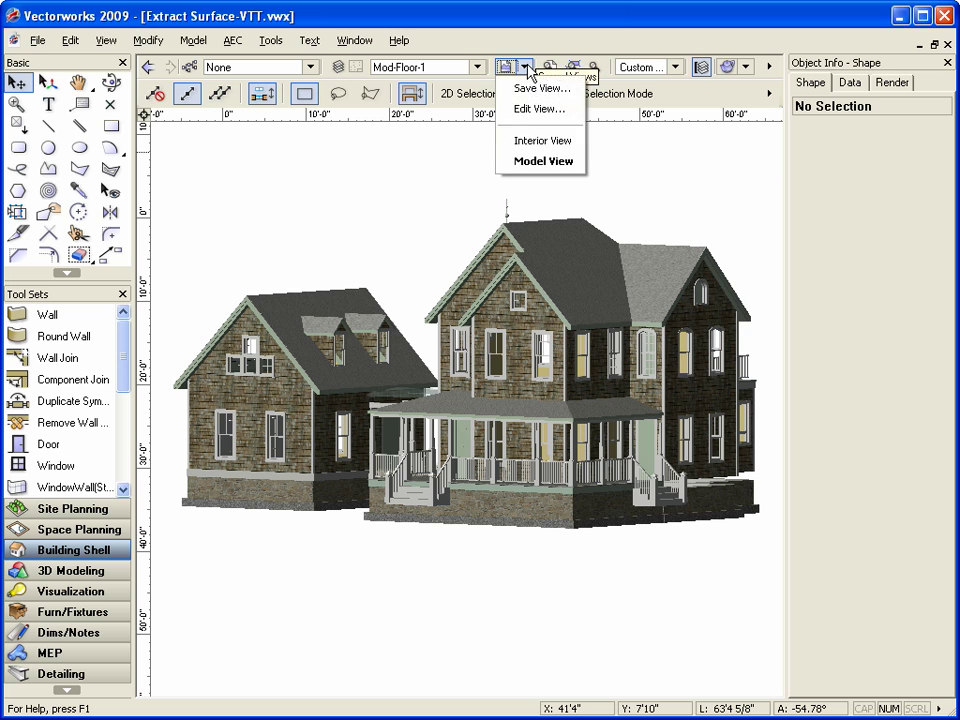
{"action": "left_click", "coordinate": [540, 142]}
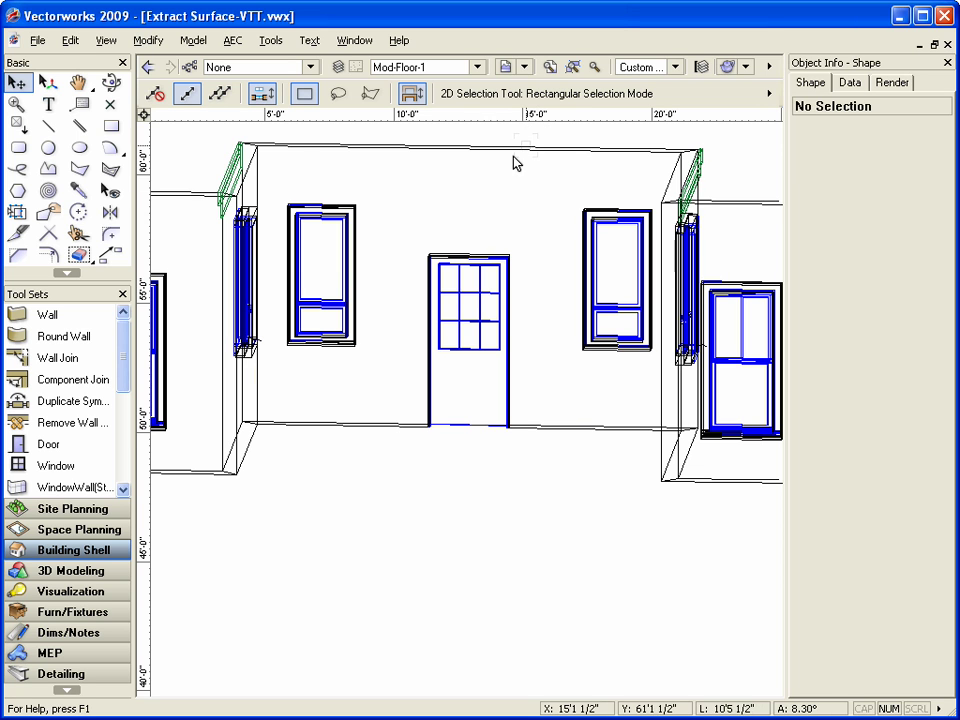
{"action": "left_click", "coordinate": [102, 569]}
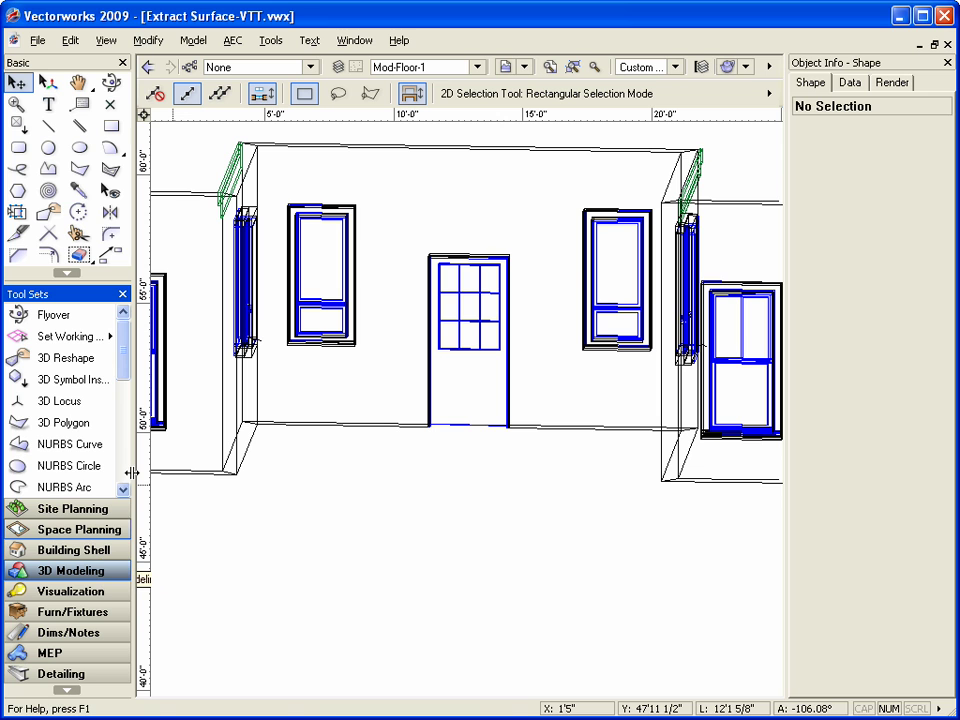
{"action": "left_click_drag", "start_coordinate": [124, 362], "coordinate": [124, 472]}
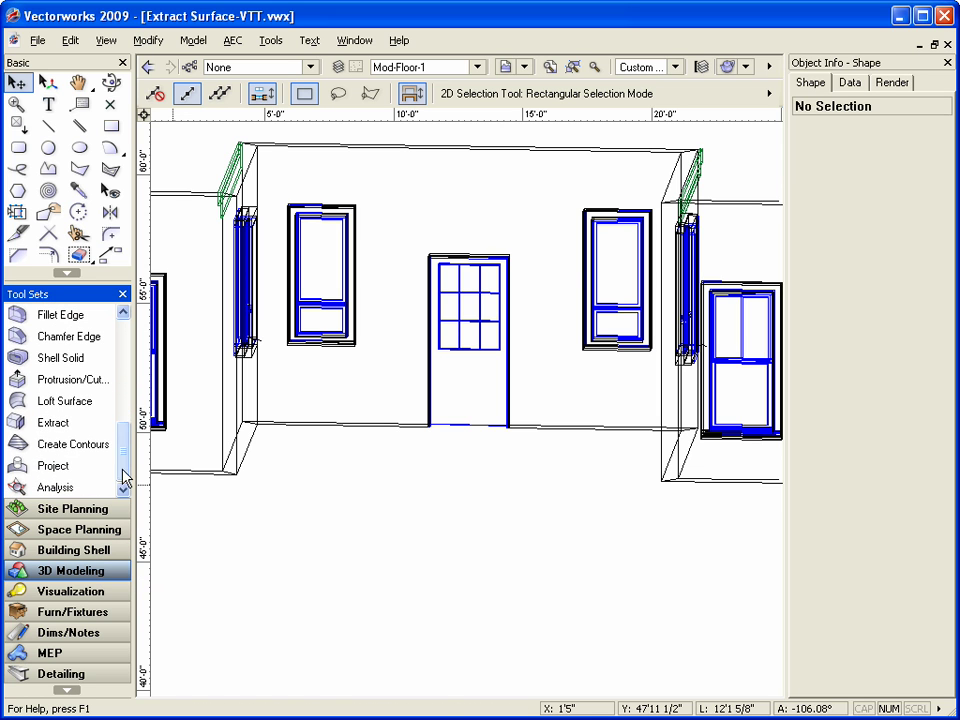
{"action": "left_click", "coordinate": [45, 430]}
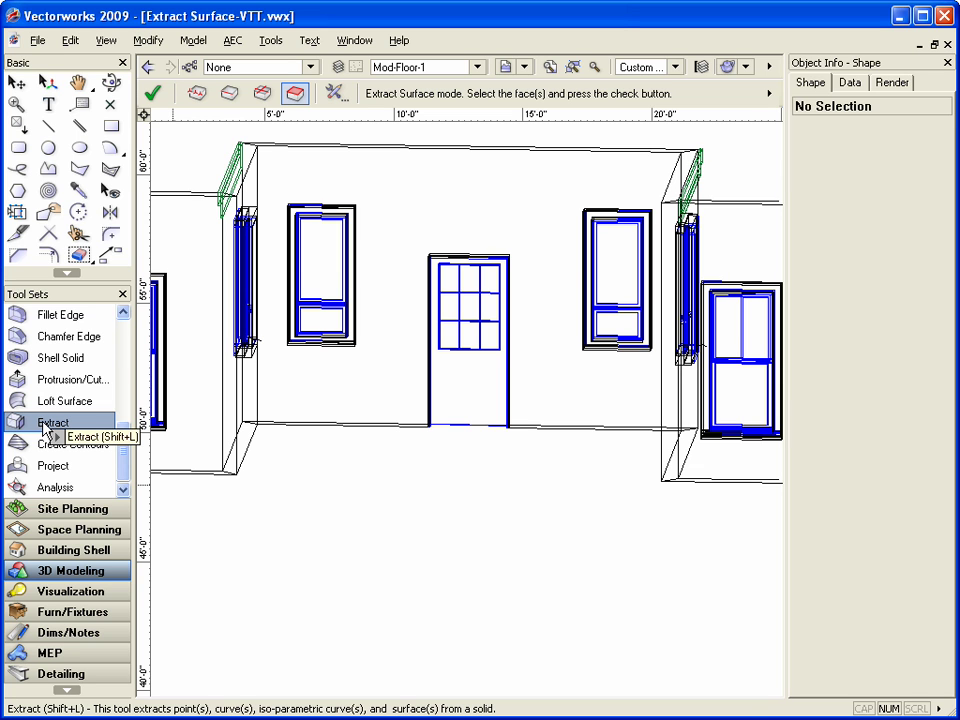
{"action": "left_click", "coordinate": [285, 165]}
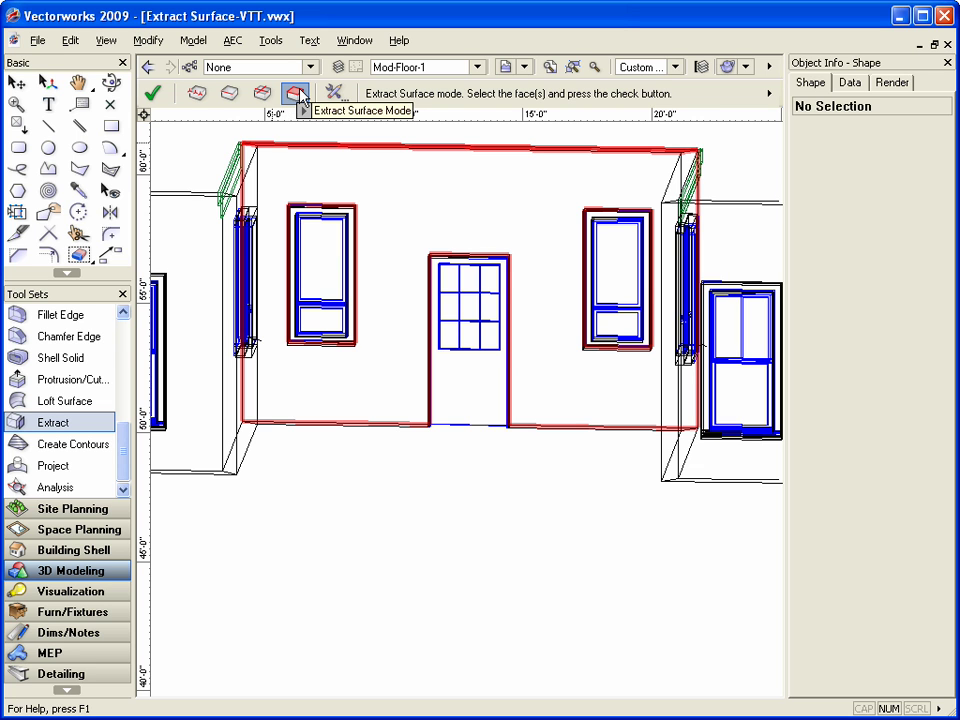
{"action": "left_click", "coordinate": [258, 173]}
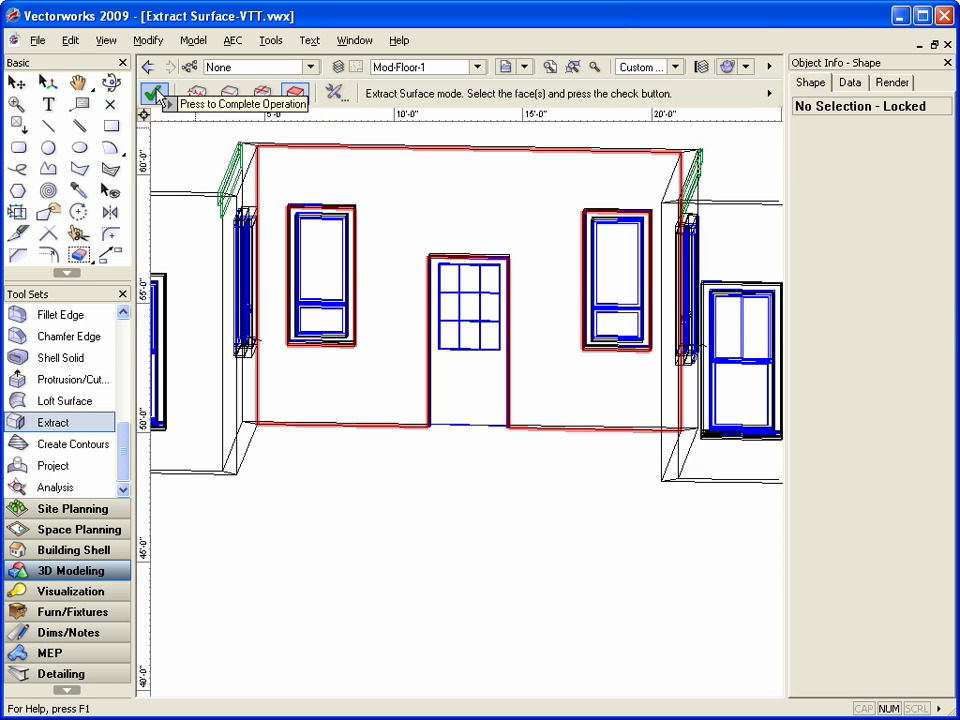
{"action": "left_click", "coordinate": [156, 94]}
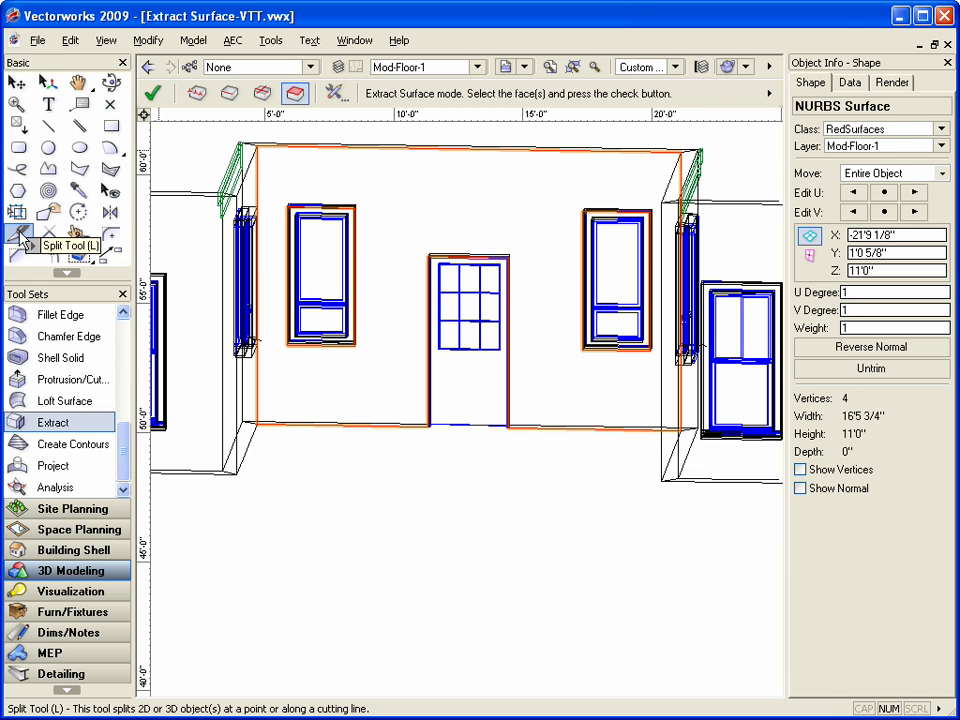
Trim the extracted wall surface with a nearly horizontal line about 17'3" long just above the window bottoms, keeping the lower part.
{"action": "left_click", "coordinate": [22, 238]}
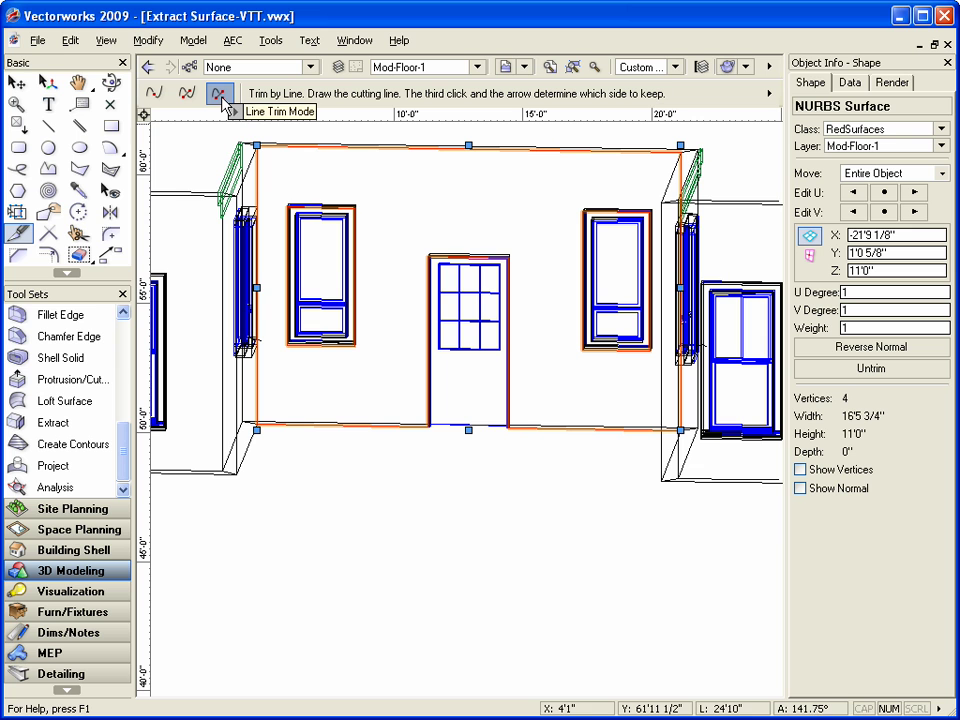
{"action": "left_click", "coordinate": [256, 338]}
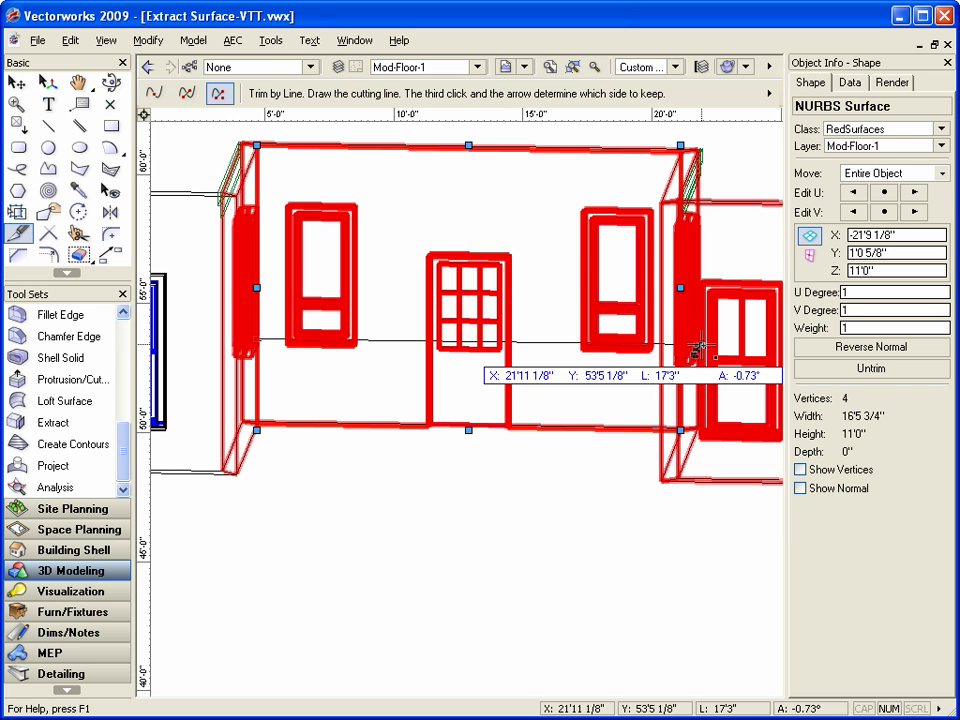
{"action": "left_click", "coordinate": [701, 347]}
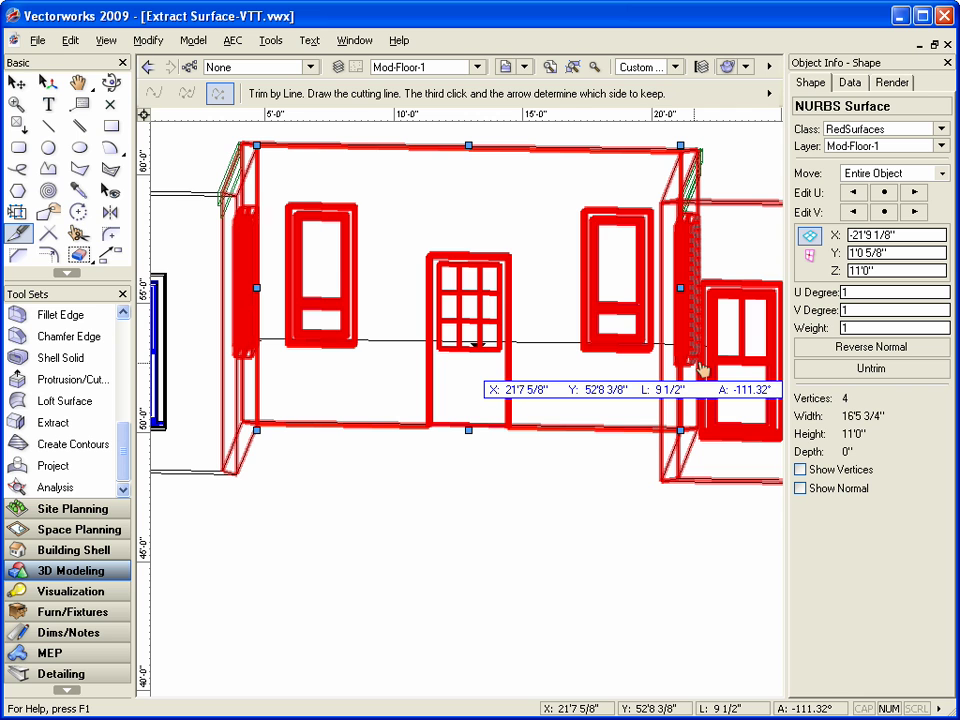
{"action": "left_click", "coordinate": [701, 370]}
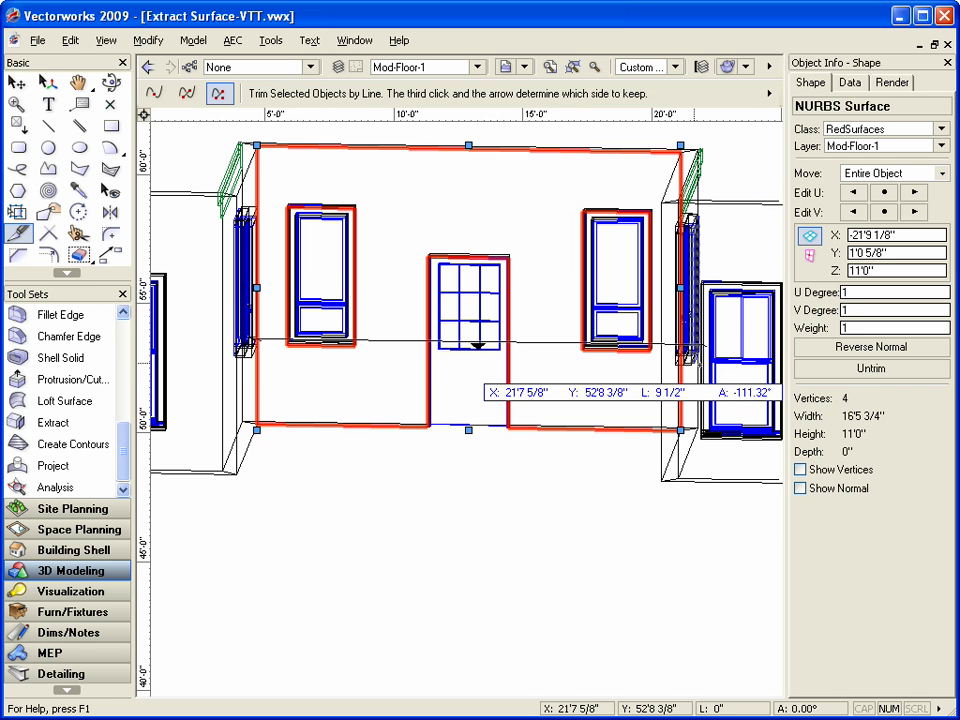
{"action": "left_click", "coordinate": [701, 370]}
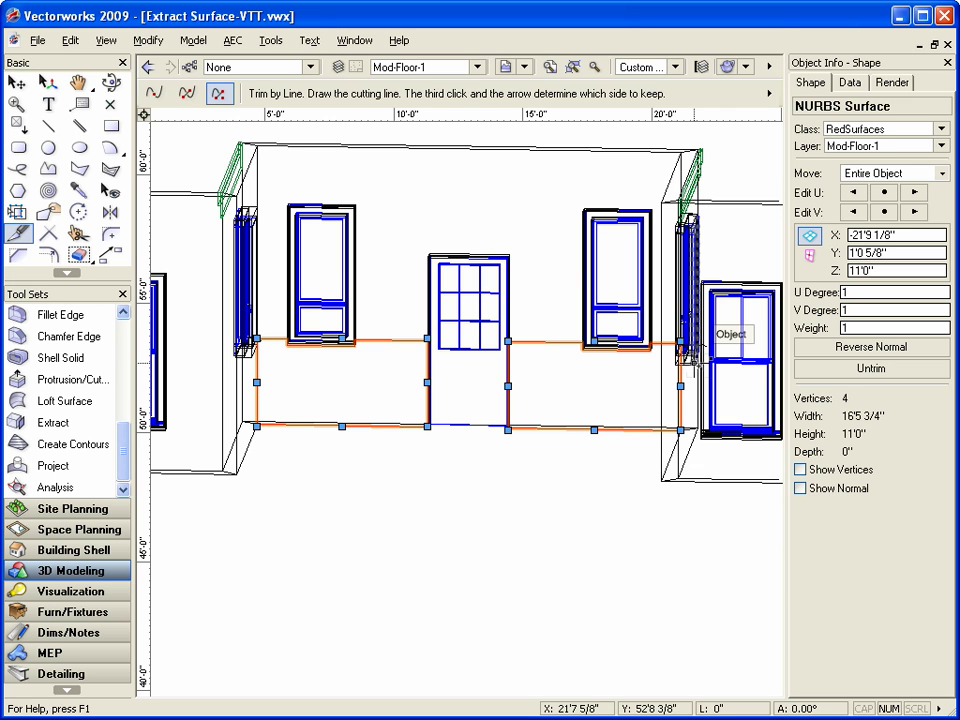
{"action": "left_click", "coordinate": [697, 348]}
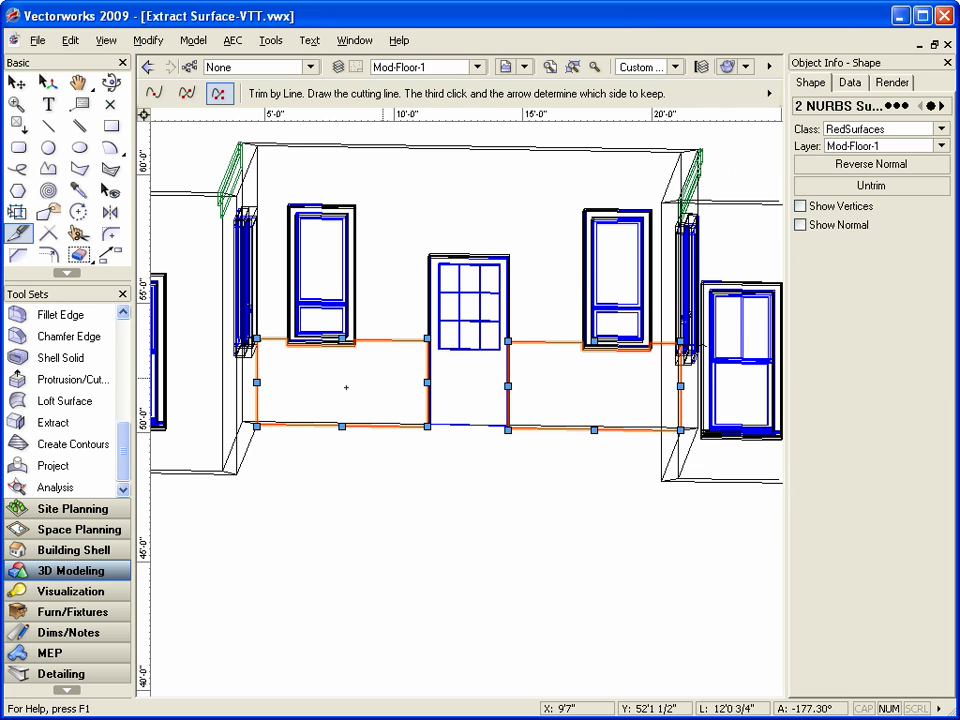
Shell the two trimmed surfaces on either side of the door with a thickness of 1/4".
{"action": "left_click", "coordinate": [80, 360]}
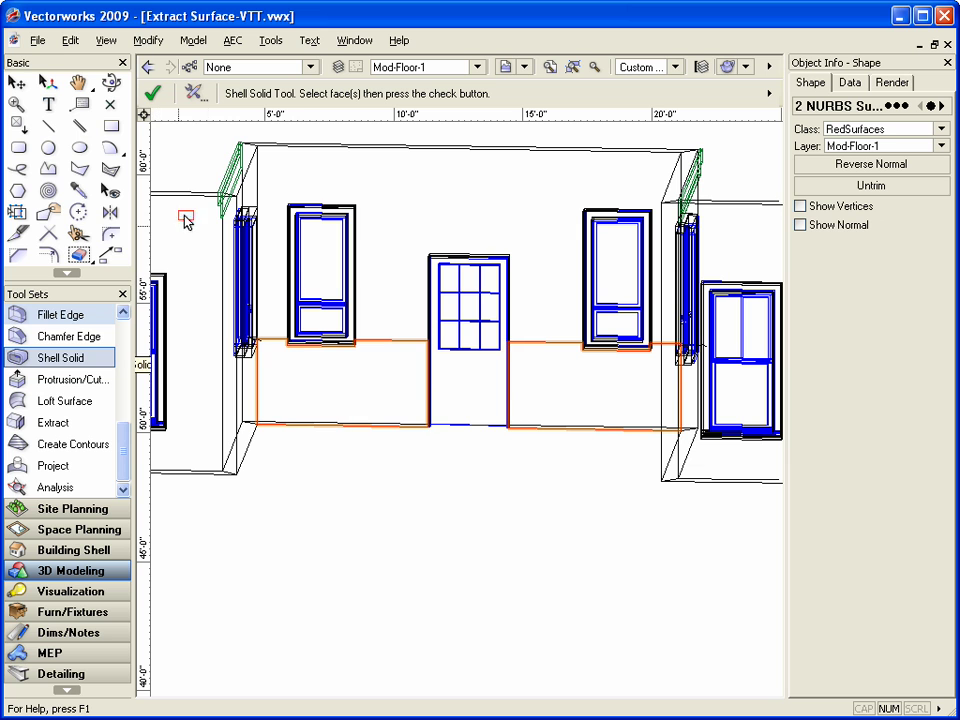
{"action": "left_click", "coordinate": [205, 100]}
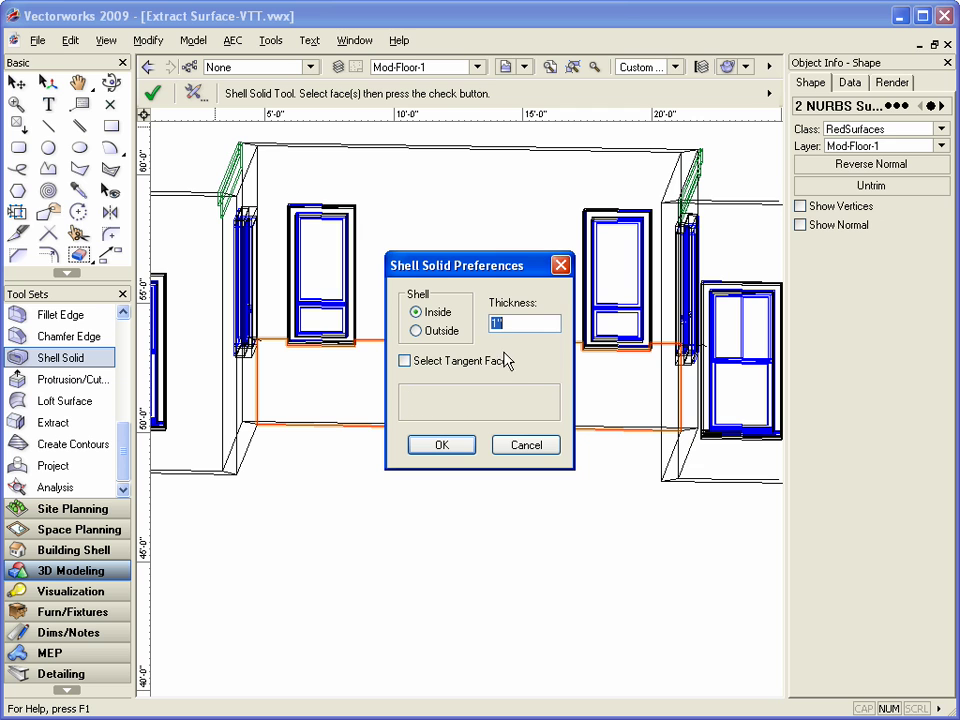
{"action": "type", "text": "1/4"}
{"action": "left_click", "coordinate": [435, 448]}
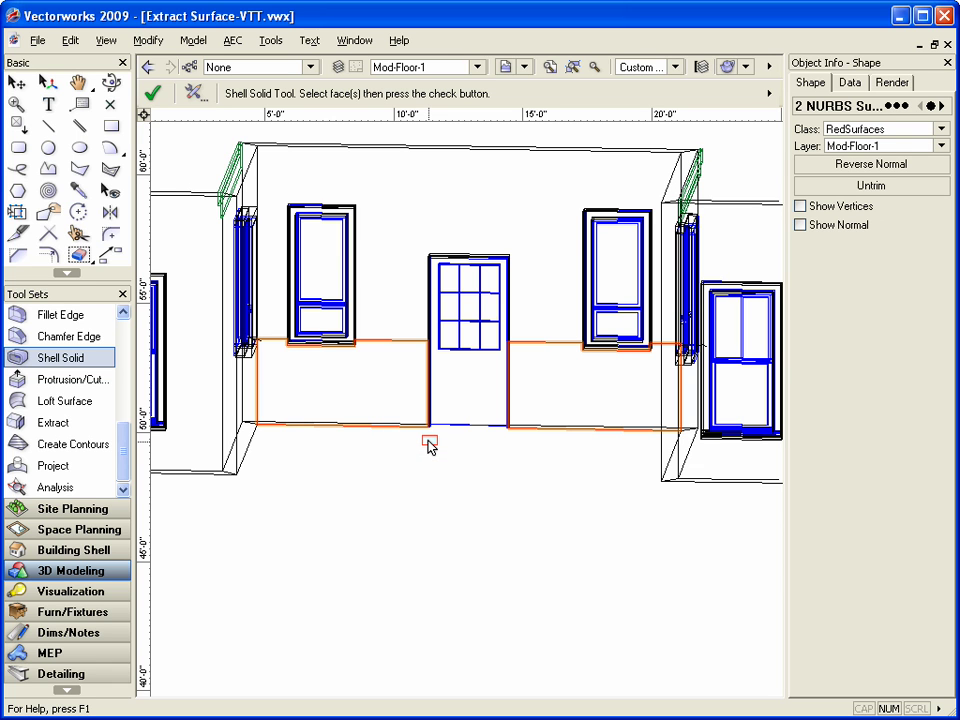
{"action": "left_click", "coordinate": [411, 430]}
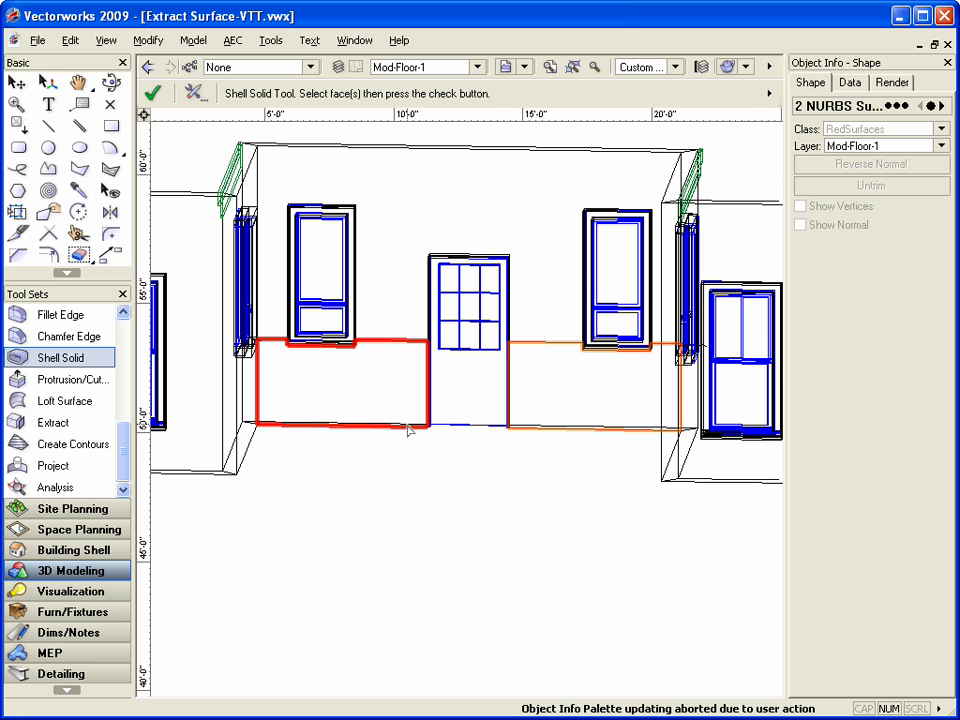
{"action": "left_click", "coordinate": [540, 432]}
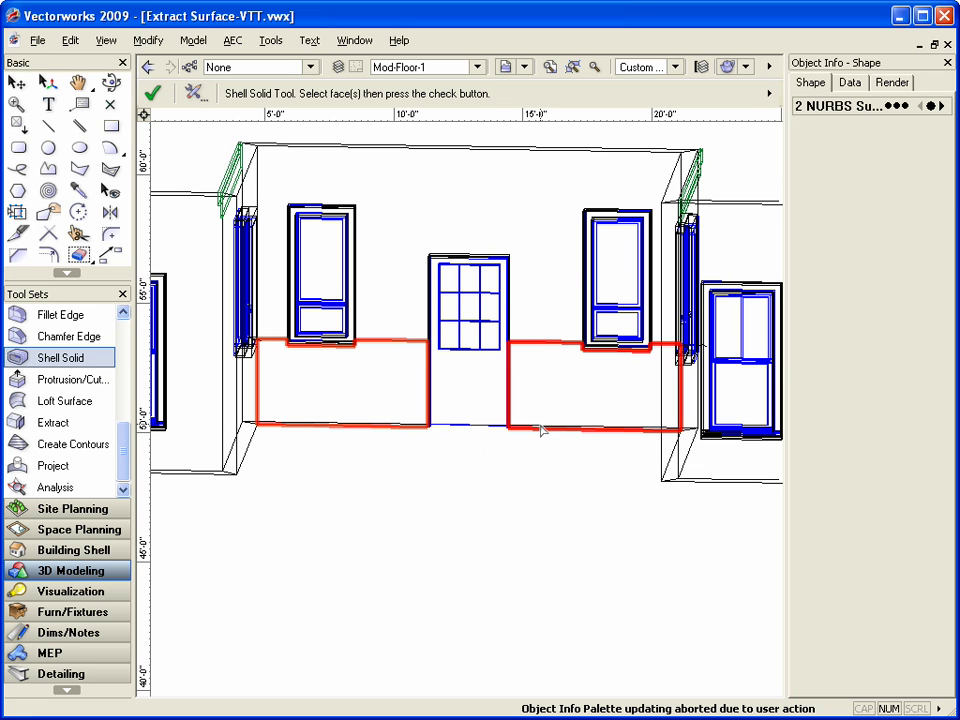
{"action": "left_click", "coordinate": [536, 424]}
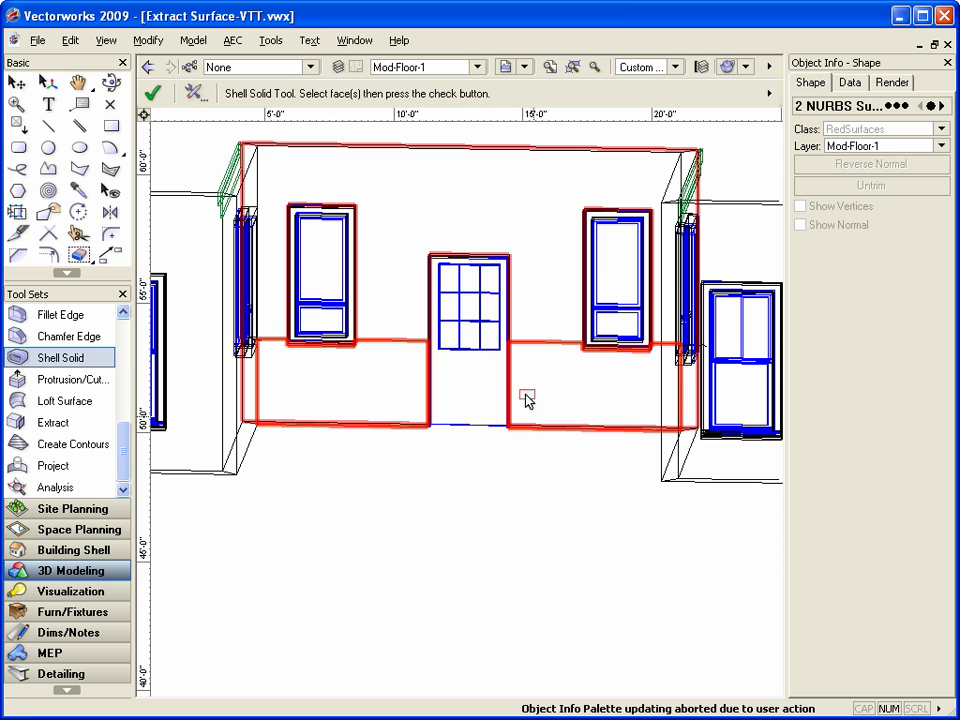
{"action": "left_click", "coordinate": [156, 95]}
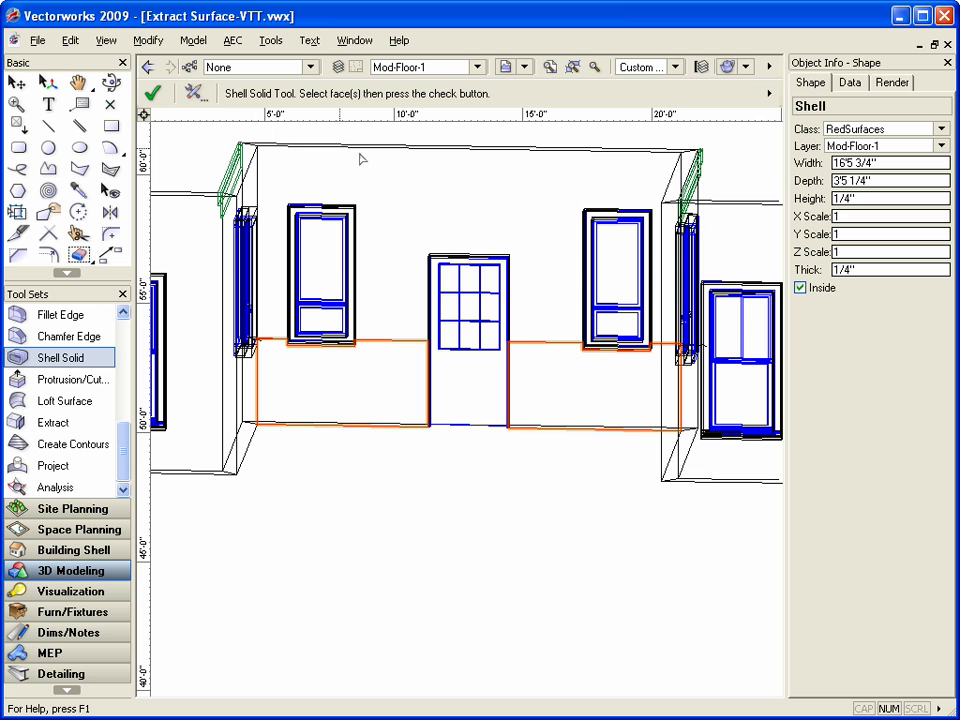
Apply the Wood Board Birch Clear texture to the shelled wall panels.
{"action": "key", "text": "x"}
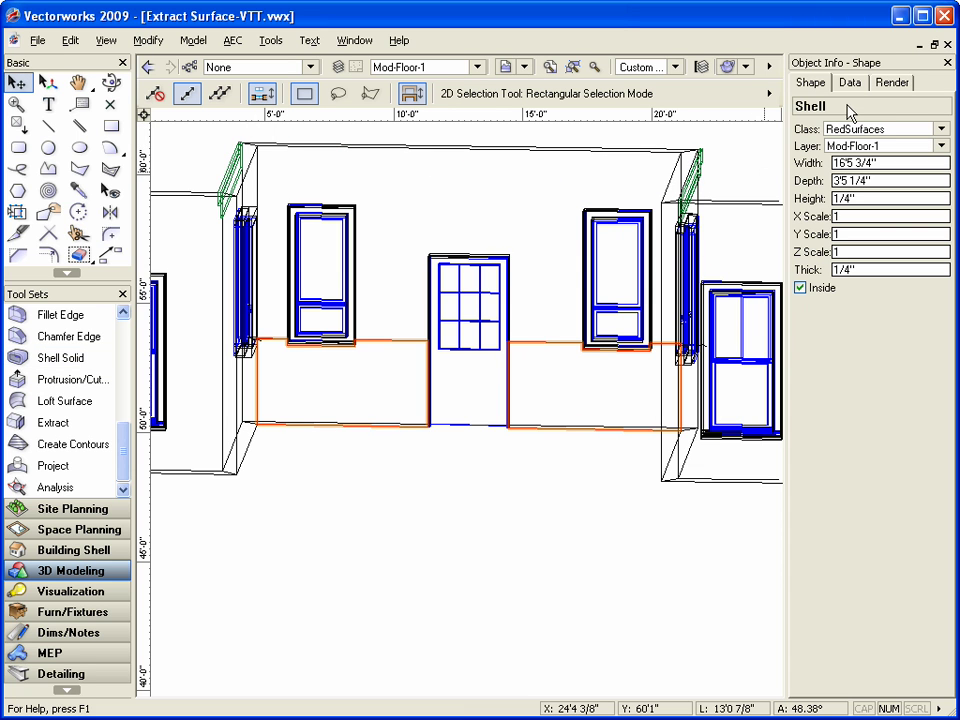
{"action": "left_click", "coordinate": [892, 84]}
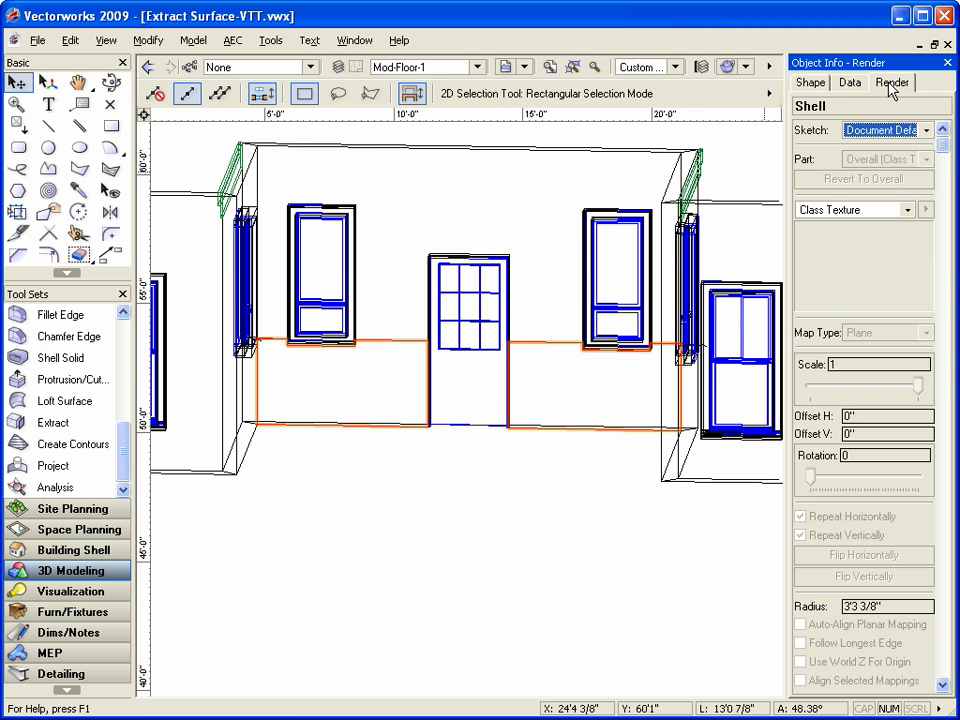
{"action": "left_click", "coordinate": [907, 210]}
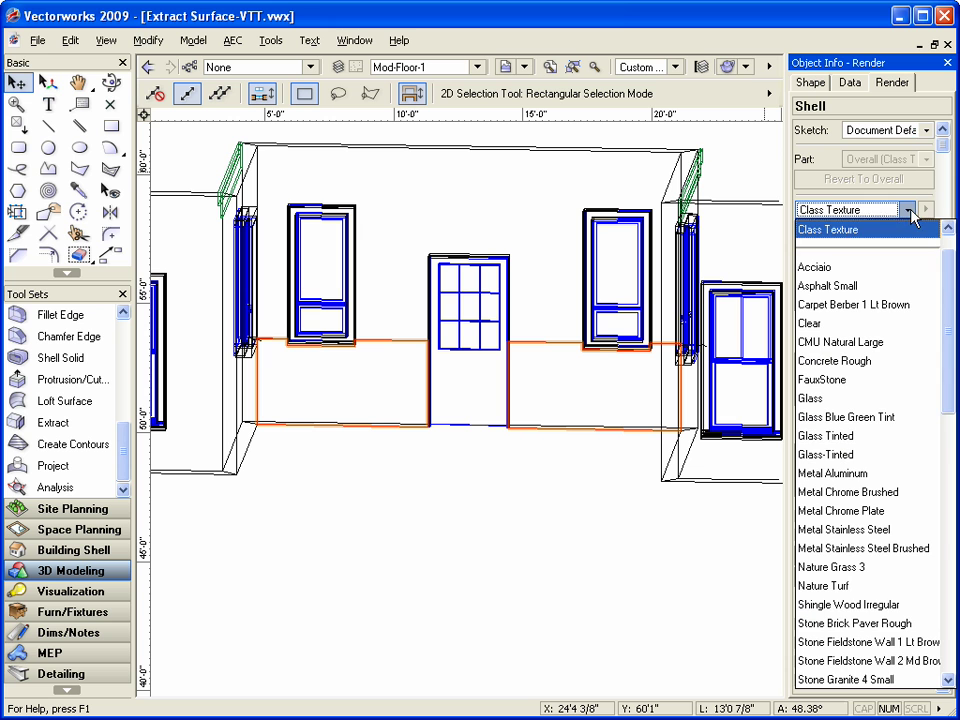
{"action": "left_click_drag", "start_coordinate": [950, 285], "coordinate": [943, 392]}
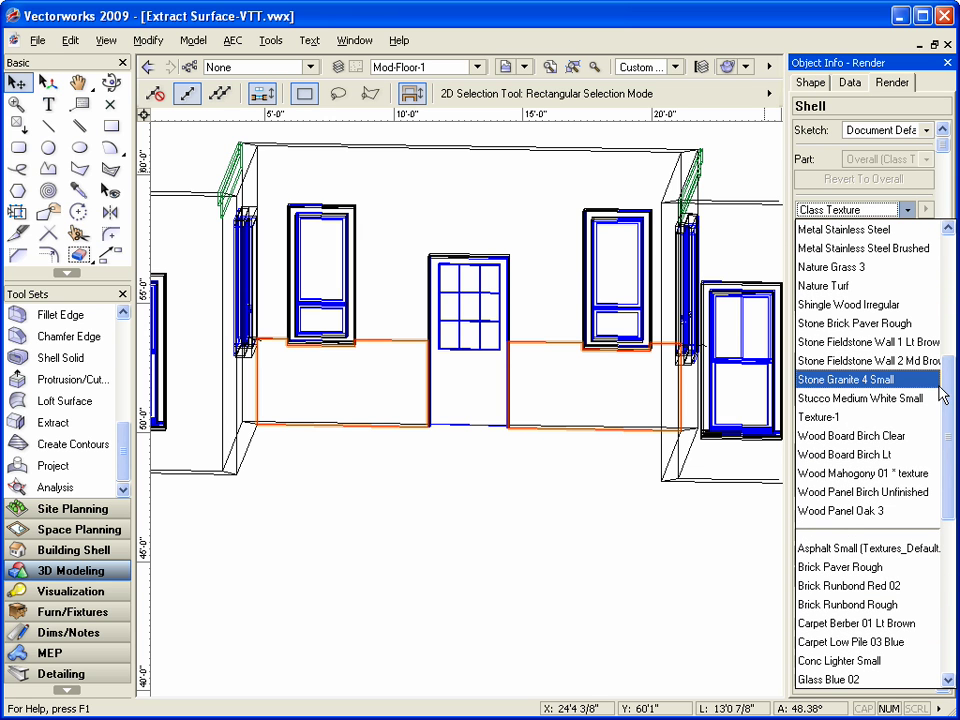
{"action": "left_click", "coordinate": [873, 437]}
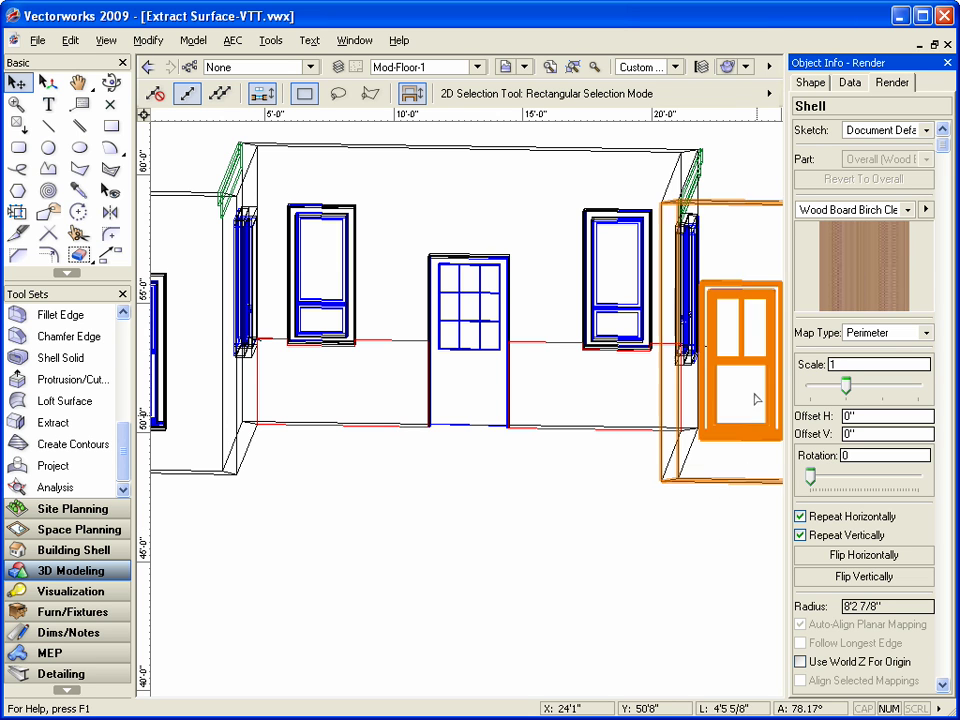
Deselect the panels and render the interior view in Final Quality Renderworks.
{"action": "left_click", "coordinate": [744, 150]}
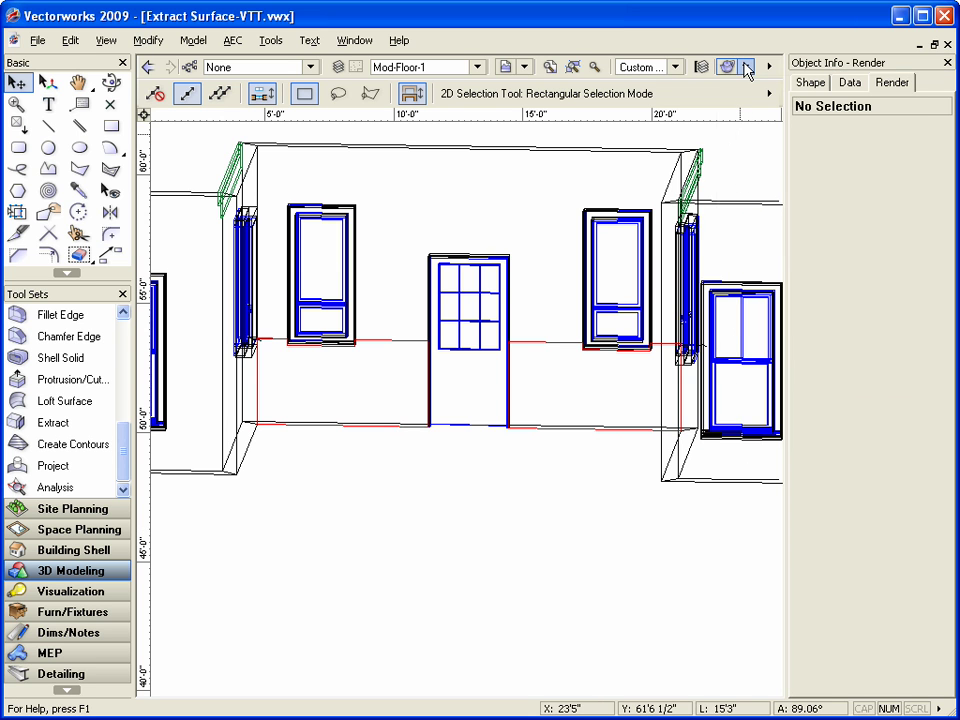
{"action": "left_click", "coordinate": [746, 67]}
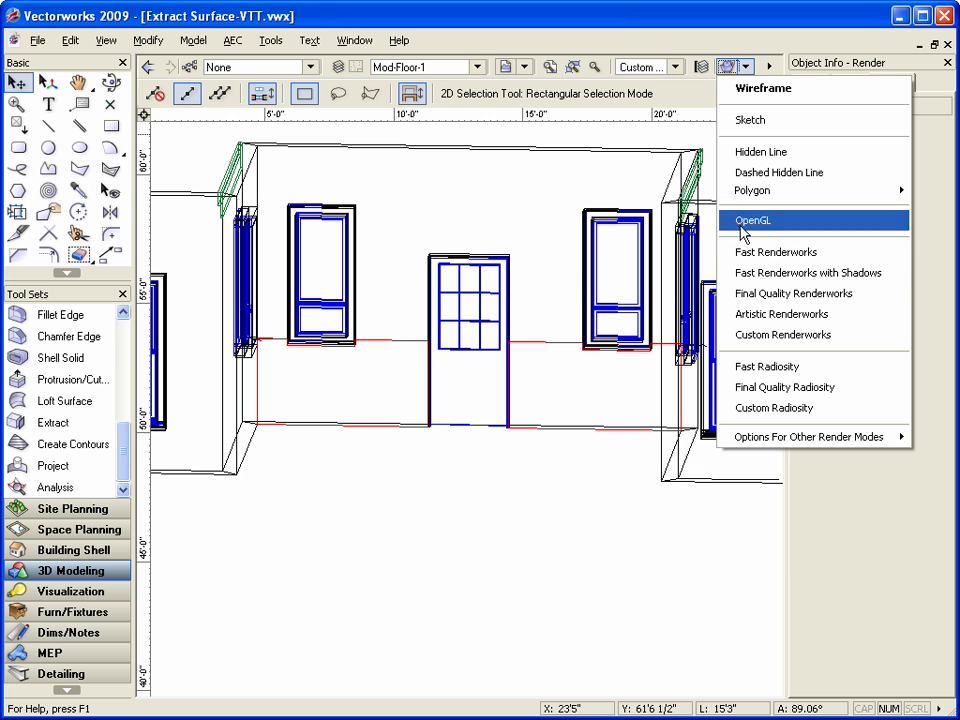
{"action": "left_click", "coordinate": [744, 294]}
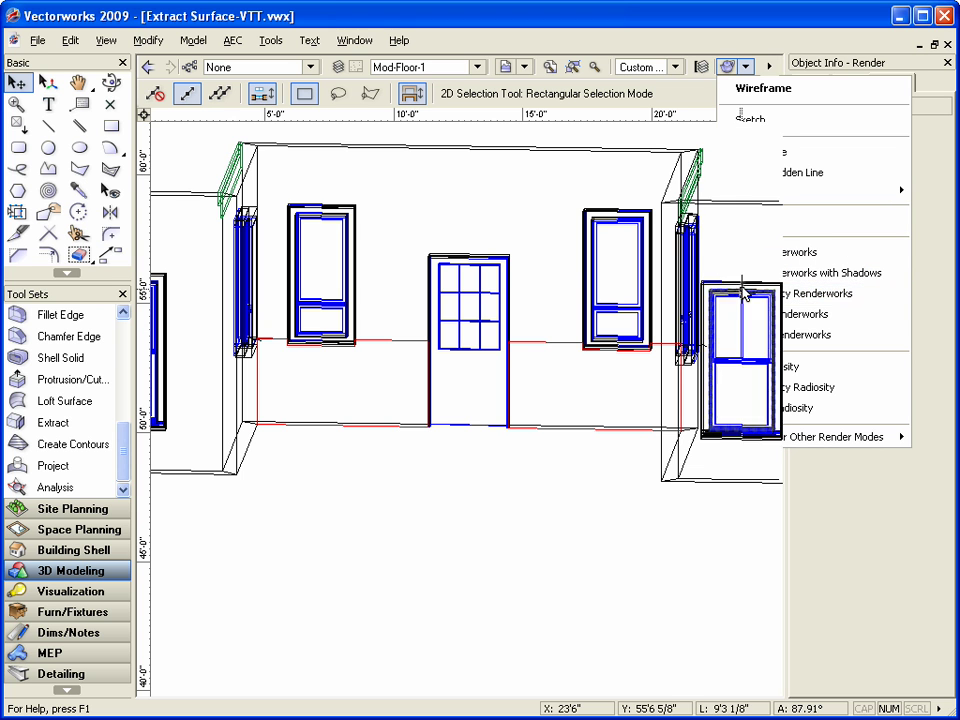